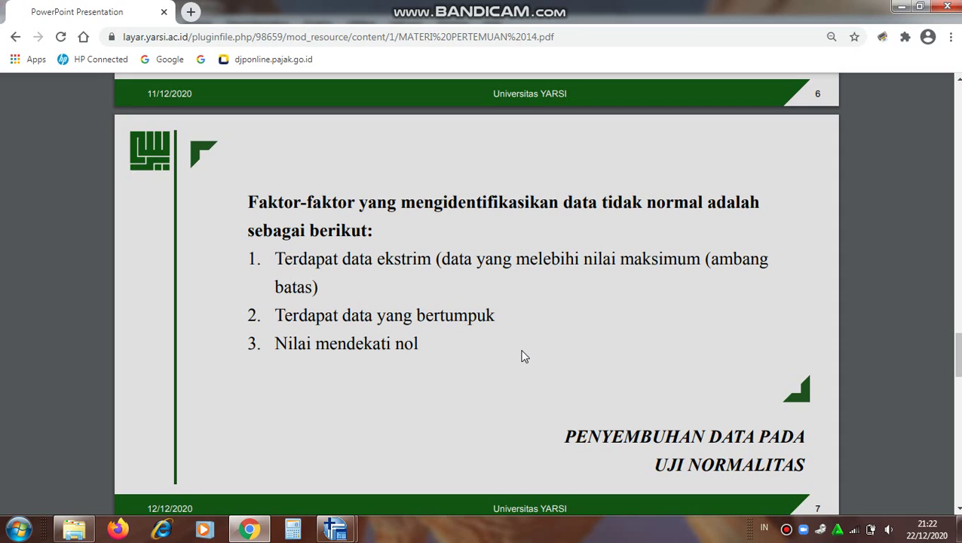
# Step: Review the slides on skewed histogram types and the matching data transformations for non-normal data
pyautogui.scroll(-5, 524, 355)
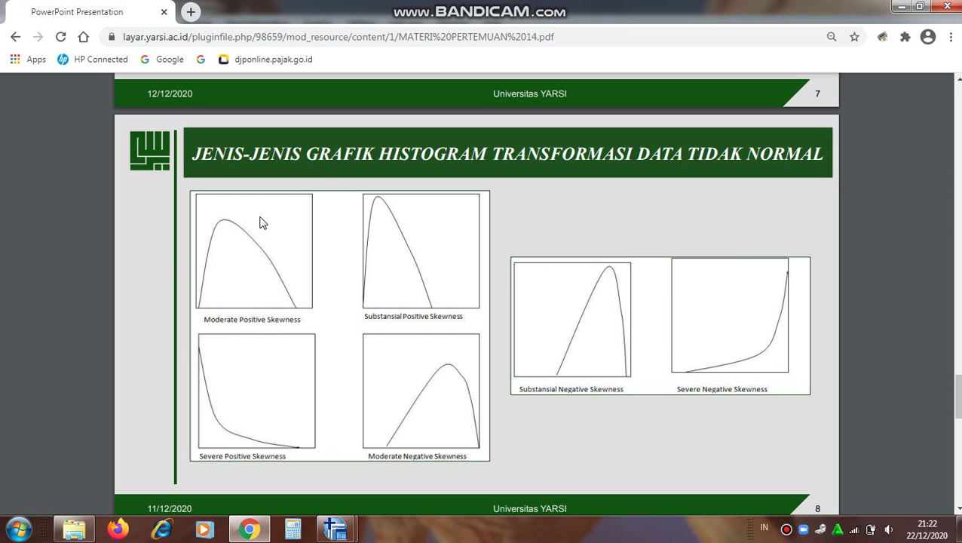
pyautogui.press('Right')
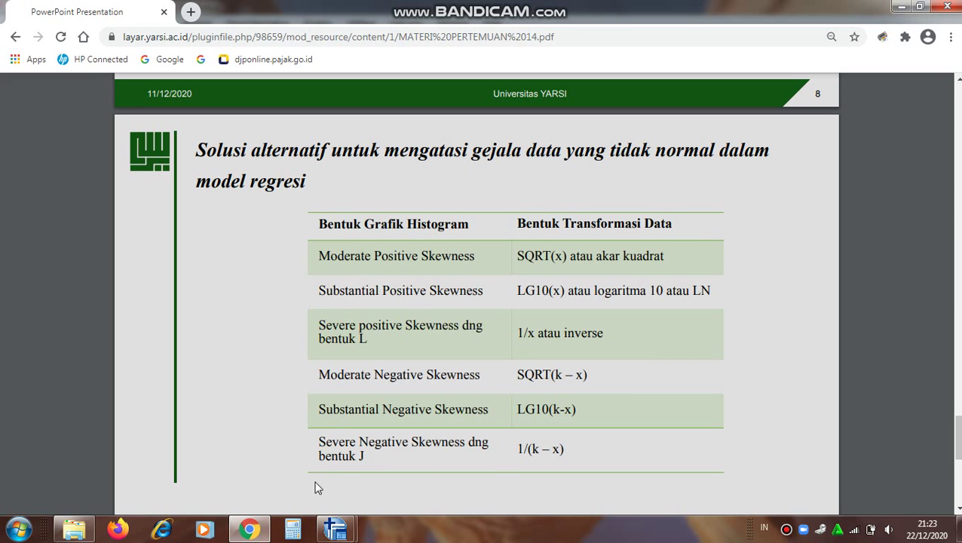
# Step: Switch to the SPSS data editor and set up a linear regression with INCOME (Y) as the dependent variable
pyautogui.moveTo(336, 528)
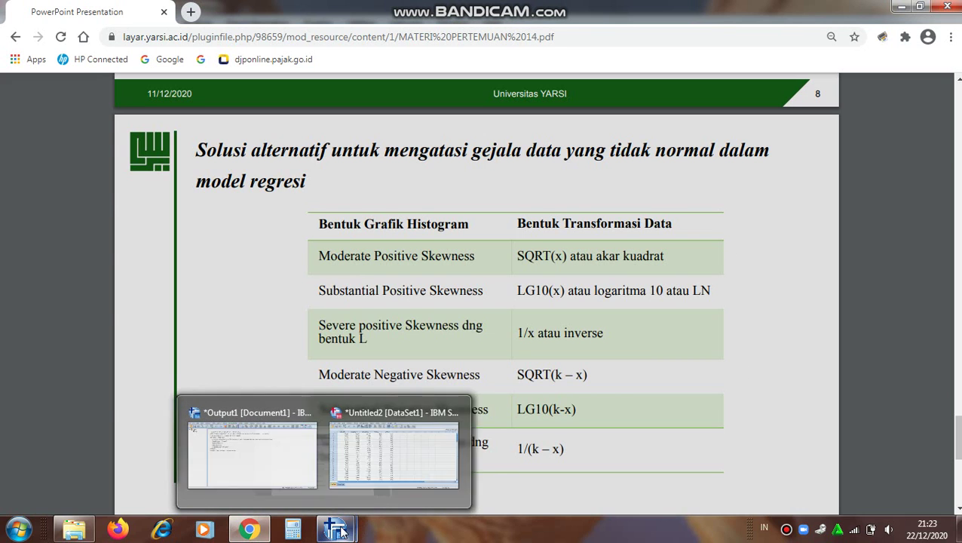
pyautogui.click(387, 470)
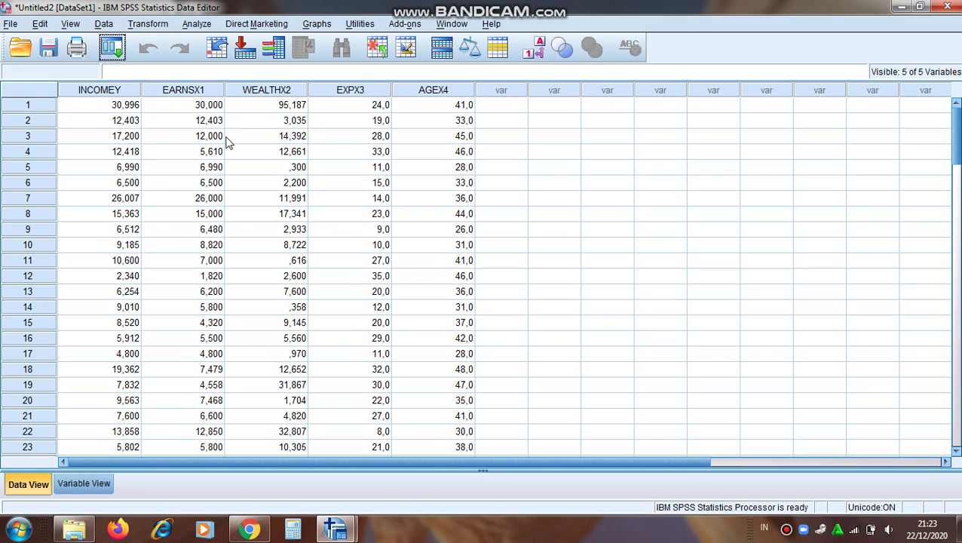
pyautogui.click(194, 24)
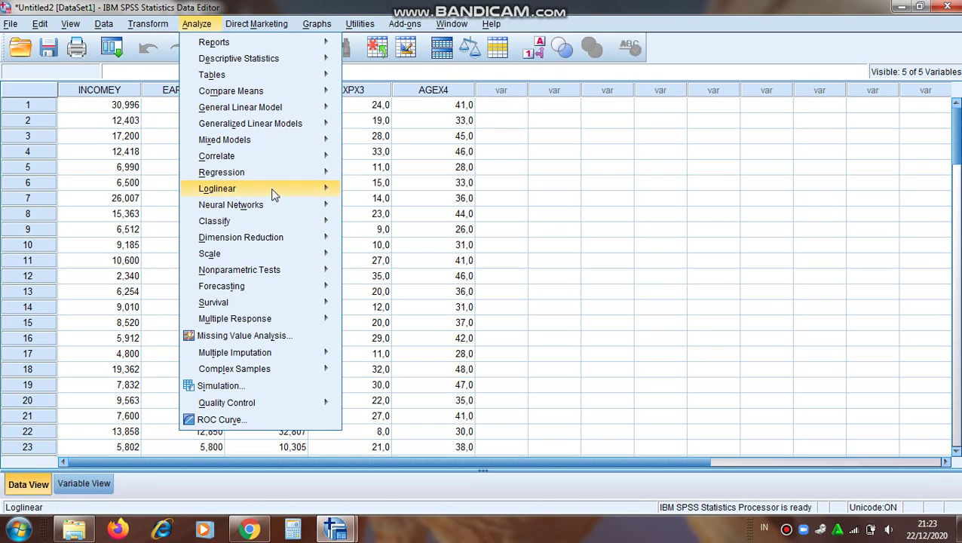
pyautogui.moveTo(274, 173)
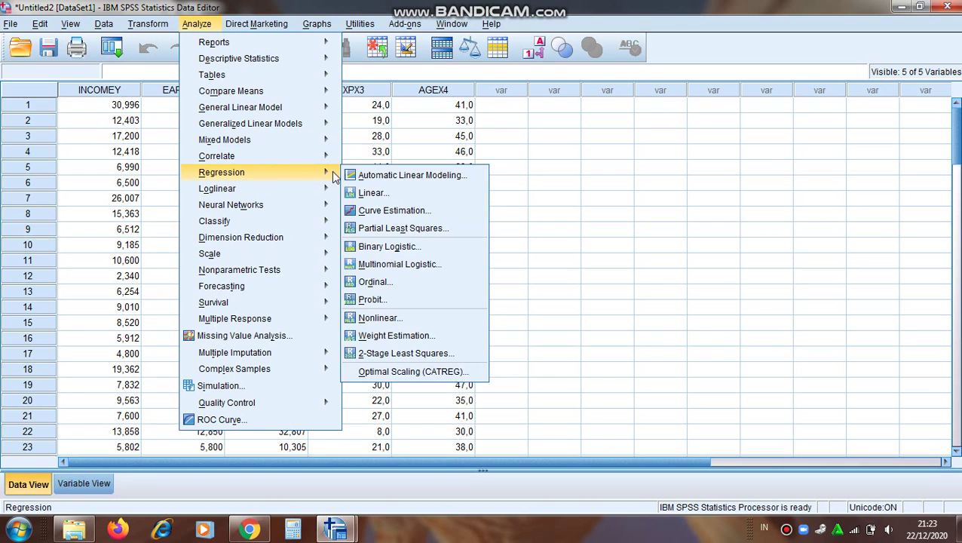
pyautogui.click(400, 194)
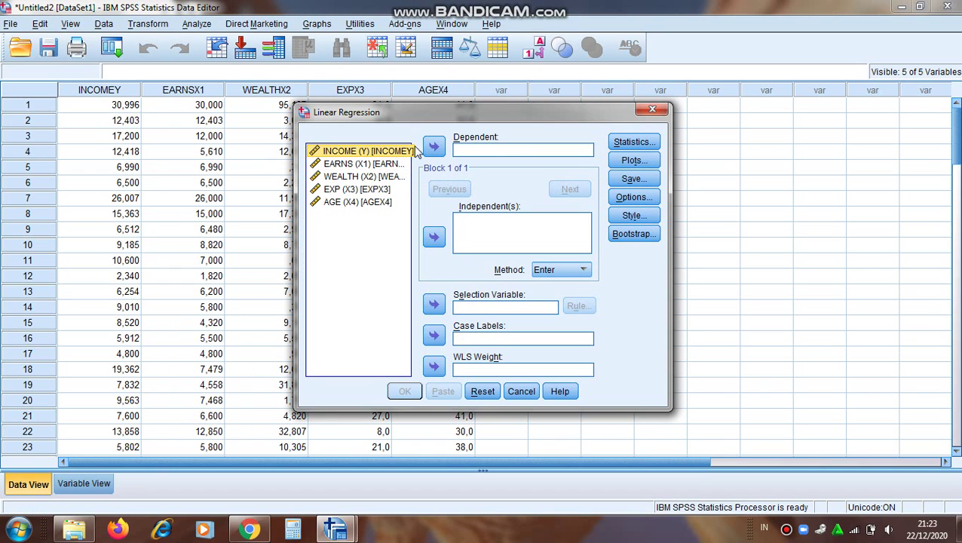
pyautogui.click(434, 149)
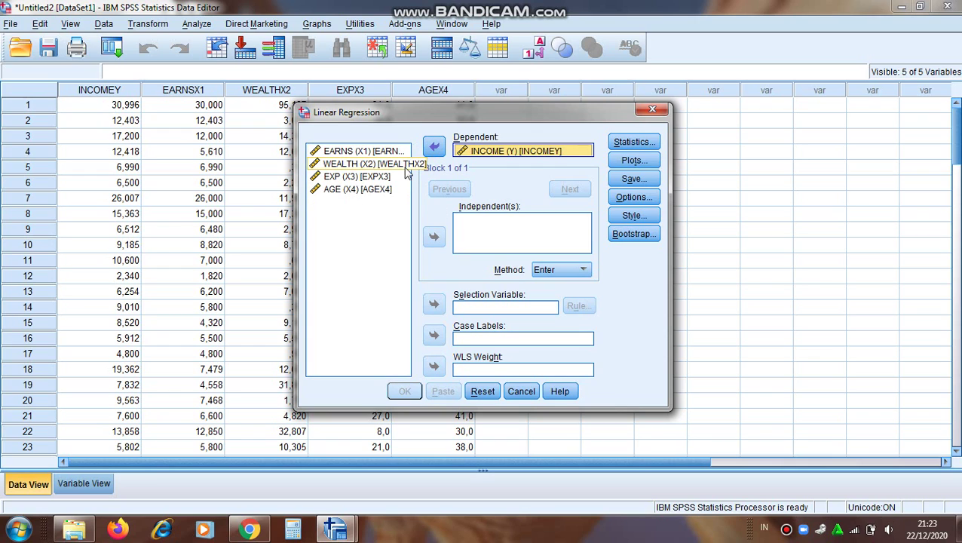
# Step: Add EARNS (X1), WEALTH (X2), EXP (X3) and AGE (X4) as the independent variables of the regression
pyautogui.click(366, 151)
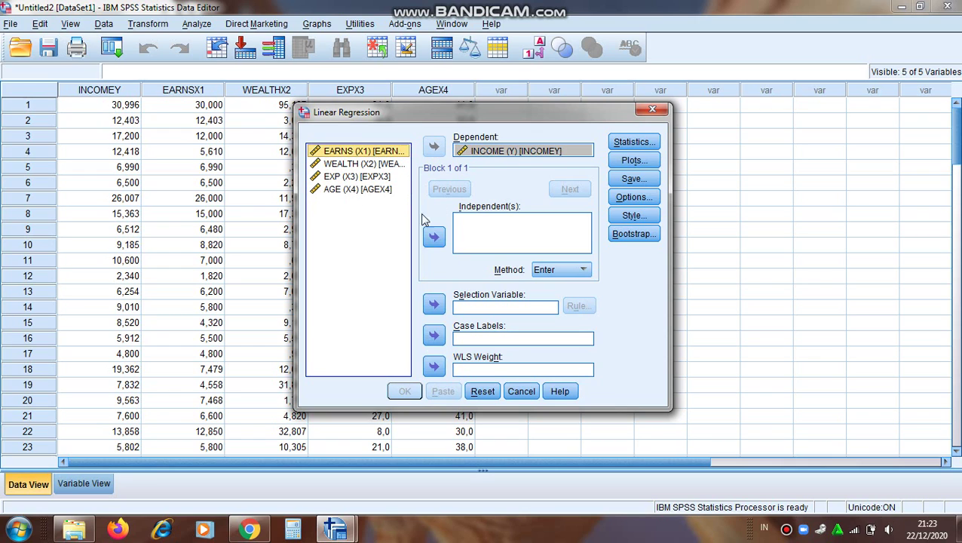
pyautogui.click(434, 236)
pyautogui.click(377, 153)
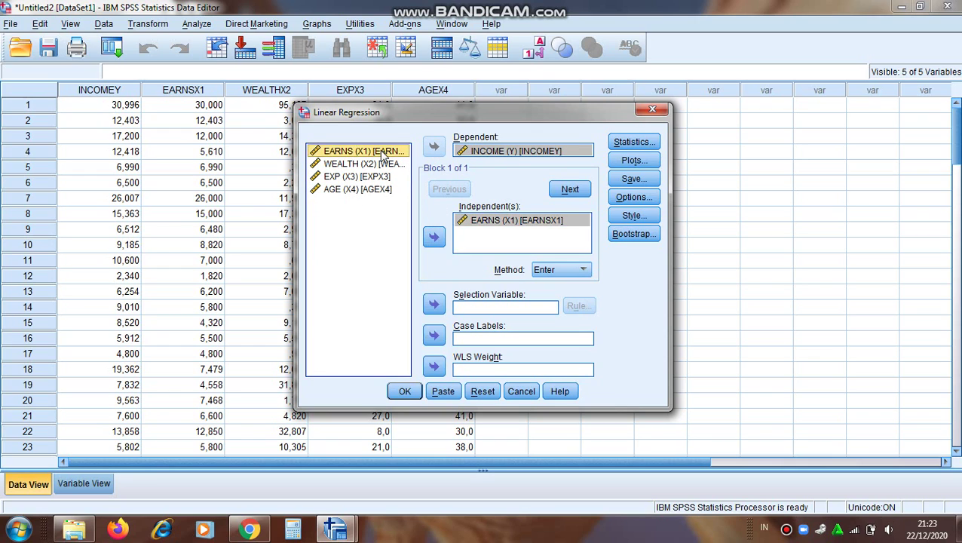
pyautogui.click(437, 236)
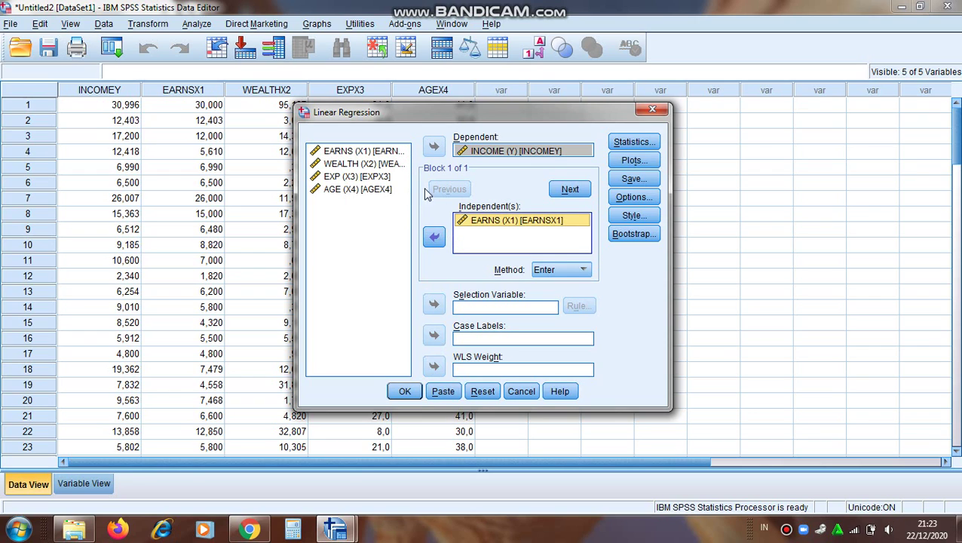
pyautogui.click(376, 163)
pyautogui.click(434, 236)
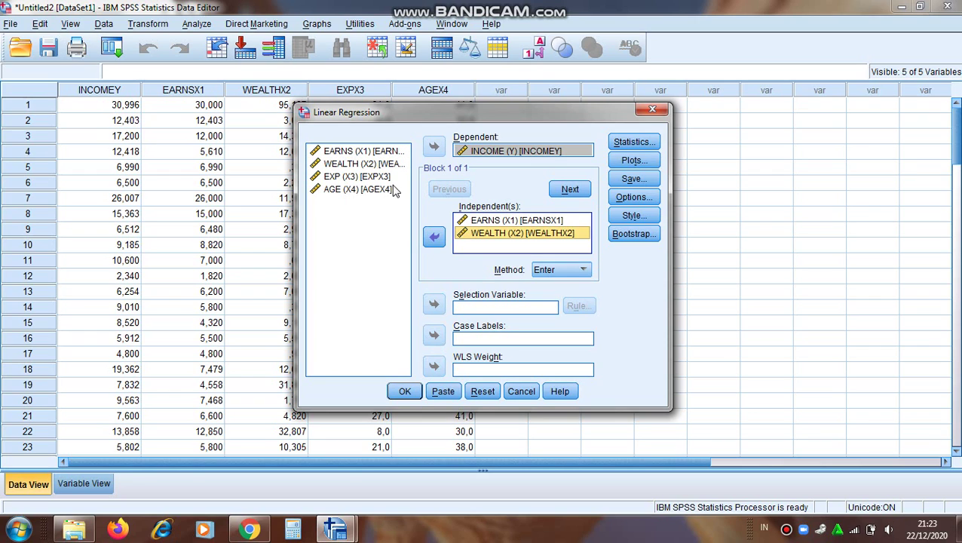
pyautogui.click(377, 179)
pyautogui.click(434, 237)
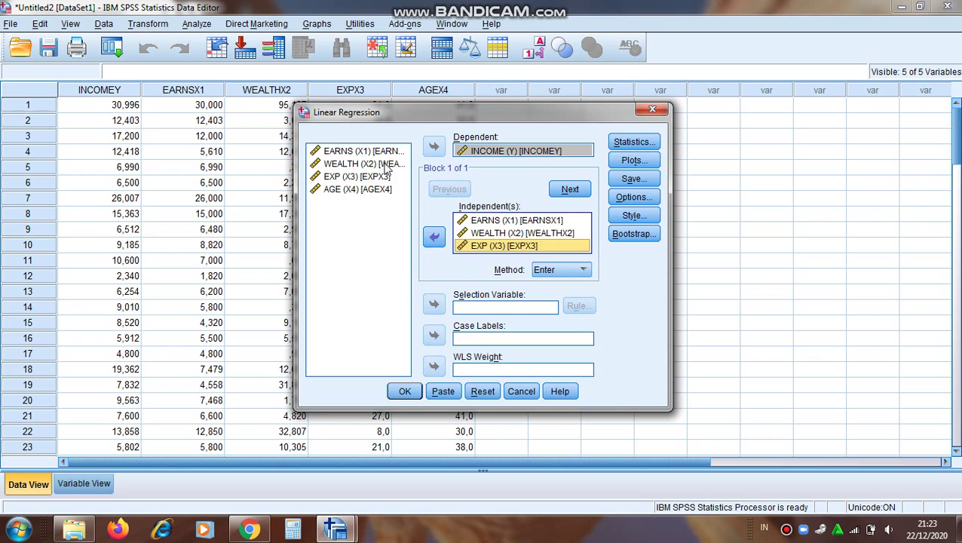
pyautogui.click(375, 190)
pyautogui.click(433, 237)
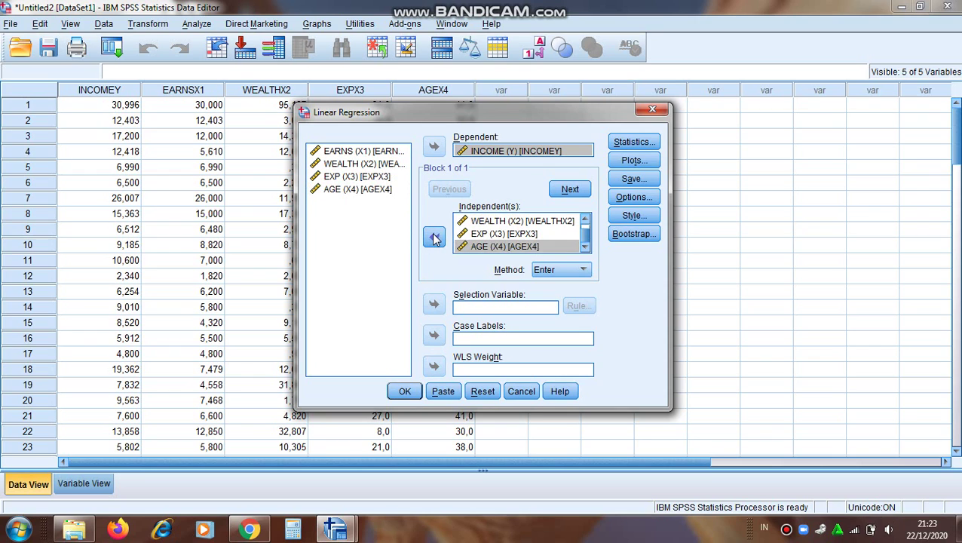
# Step: Include collinearity diagnostics in the regression statistics and run the analysis
pyautogui.click(648, 143)
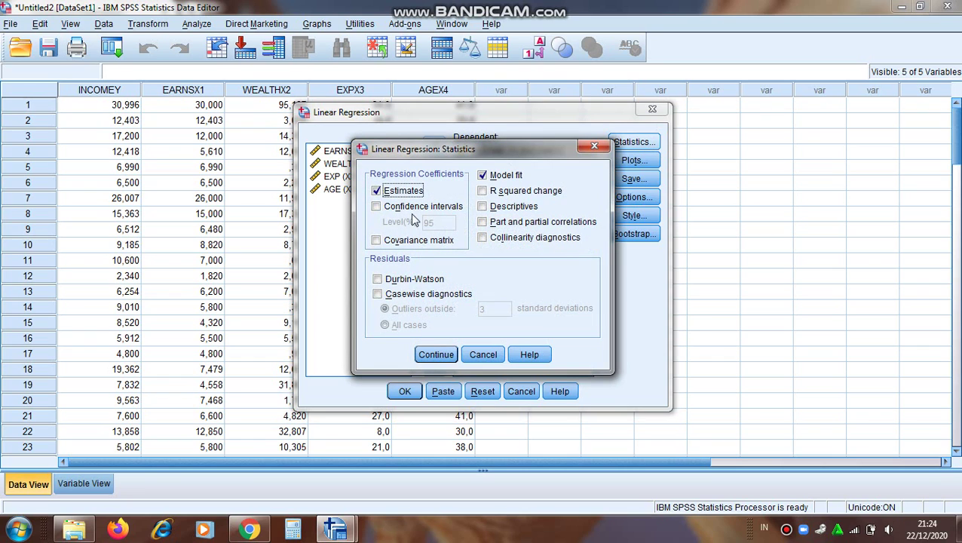
pyautogui.click(484, 238)
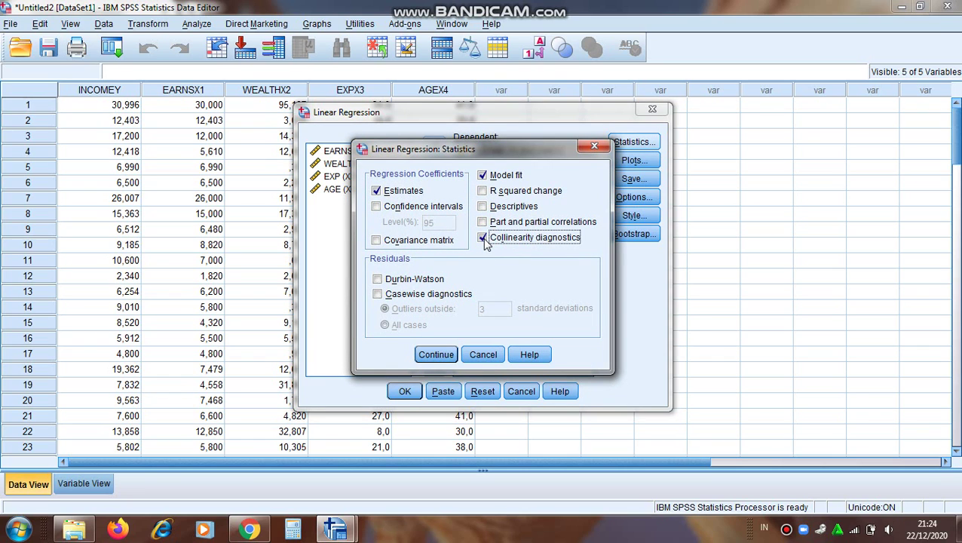
pyautogui.click(436, 355)
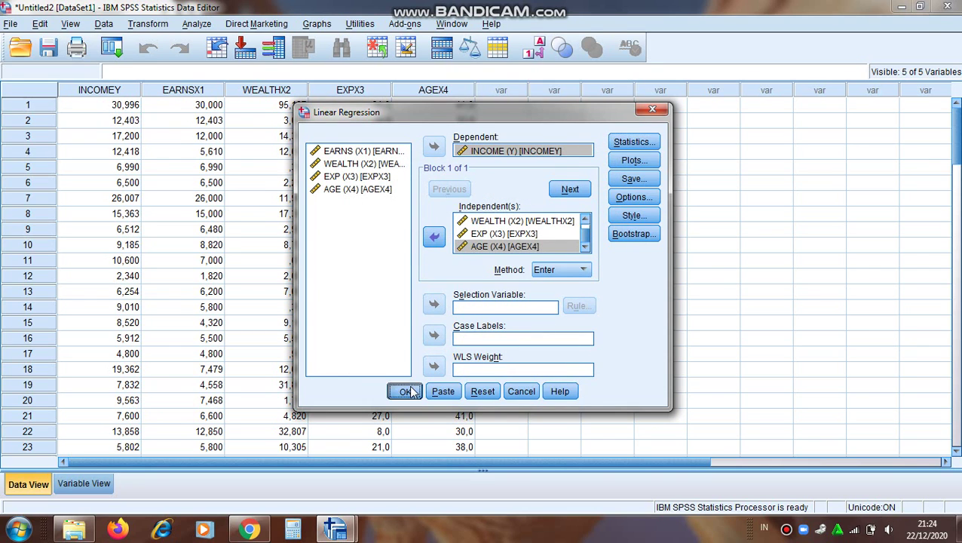
pyautogui.click(407, 392)
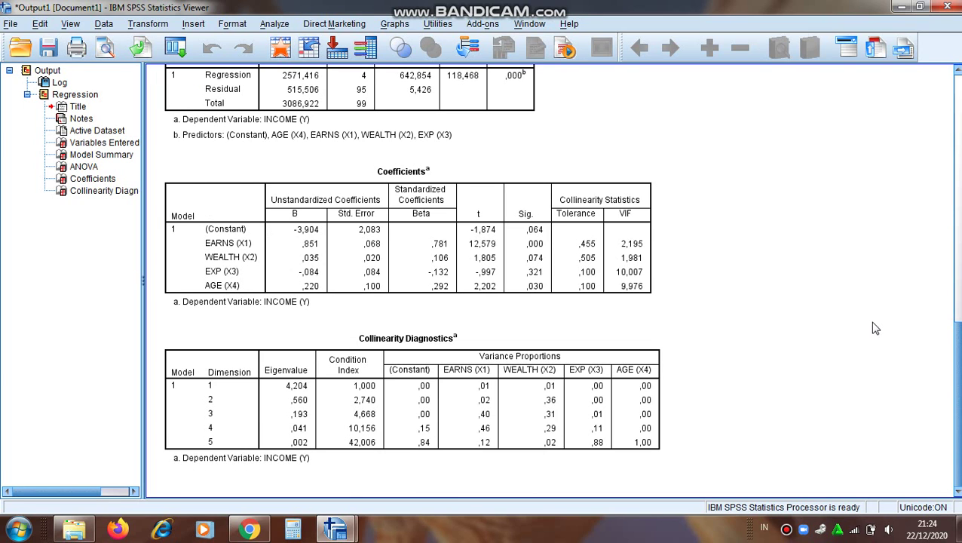
pyautogui.click(520, 218)
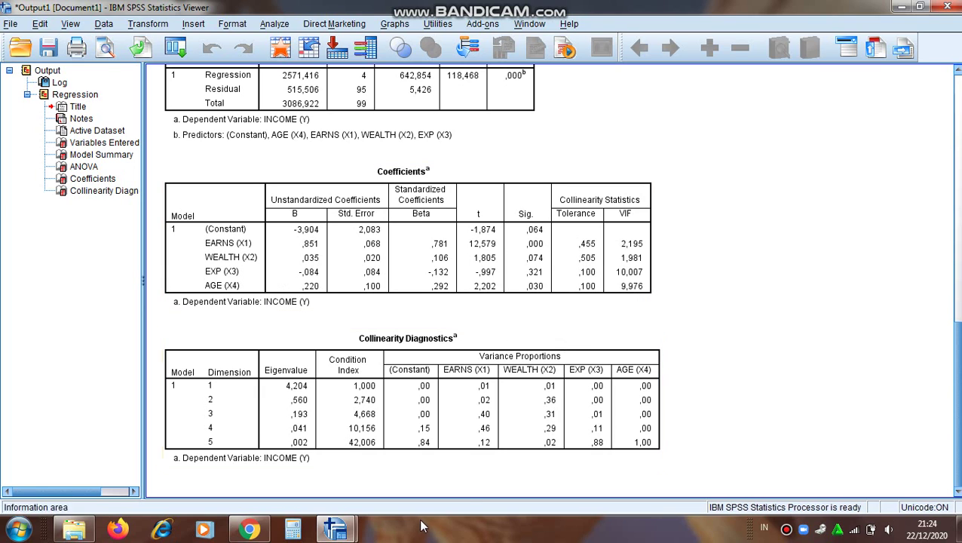
# Step: Remove EXP (X3) from the regression's independent variables and rerun it to review the new Coefficients and Collinearity Diagnostics tables
pyautogui.click(332, 532)
pyautogui.click(419, 429)
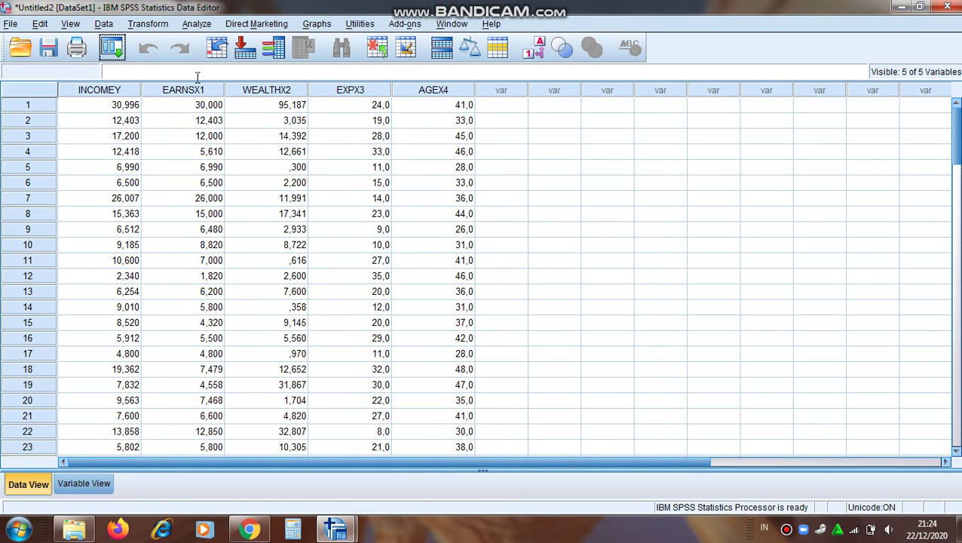
pyautogui.click(197, 24)
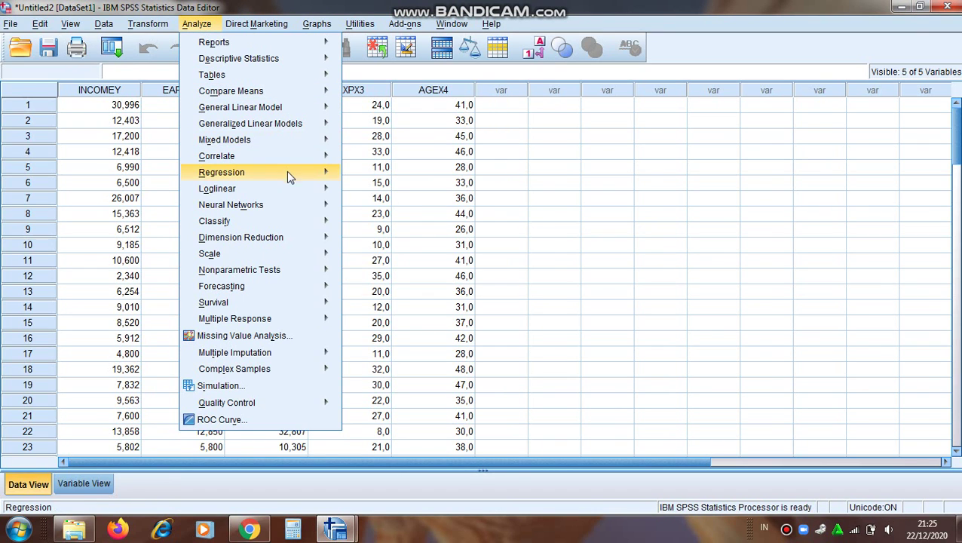
pyautogui.moveTo(296, 177)
pyautogui.click(415, 193)
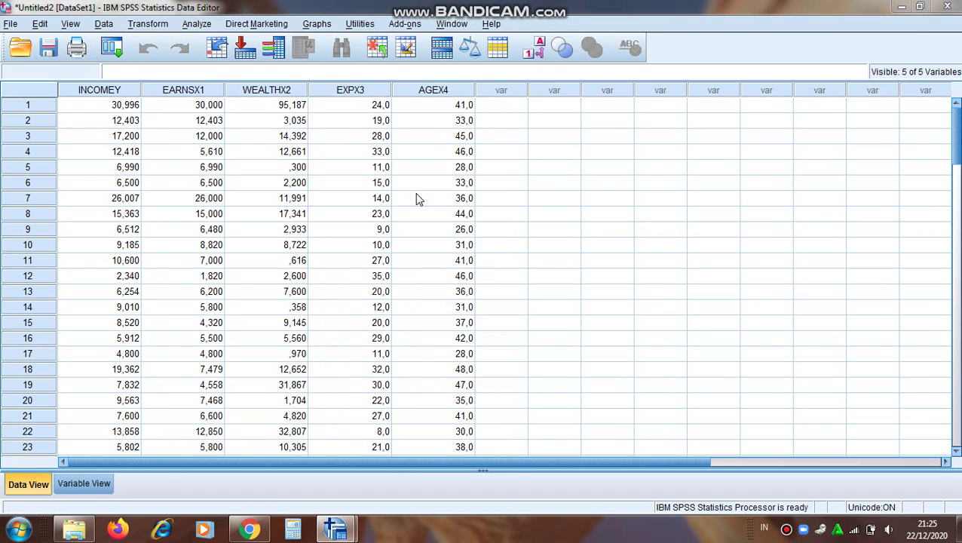
pyautogui.click(500, 248)
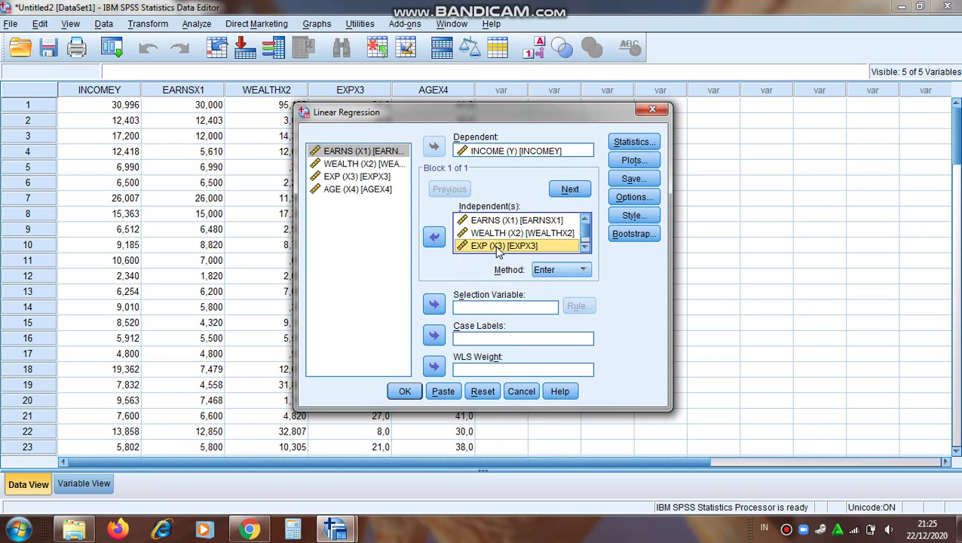
pyautogui.click(435, 238)
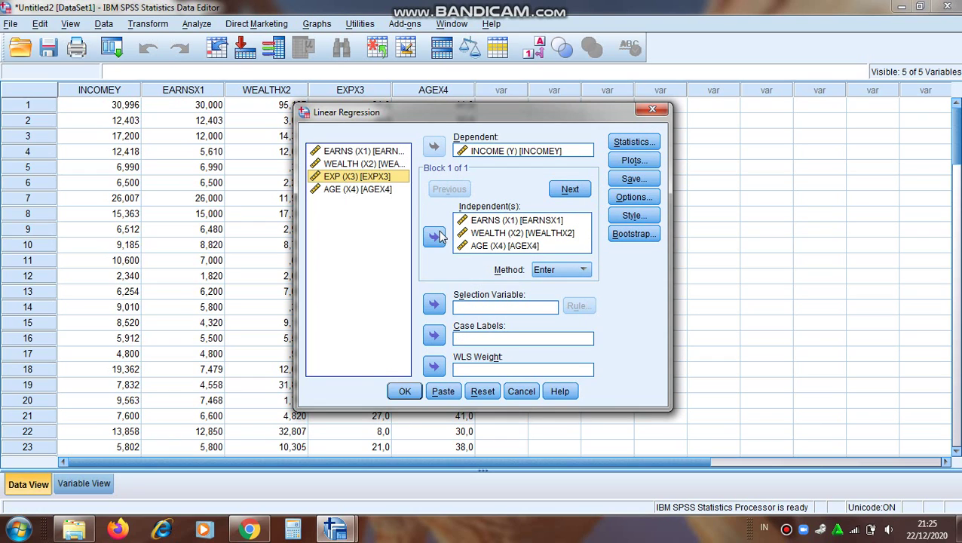
pyautogui.click(404, 392)
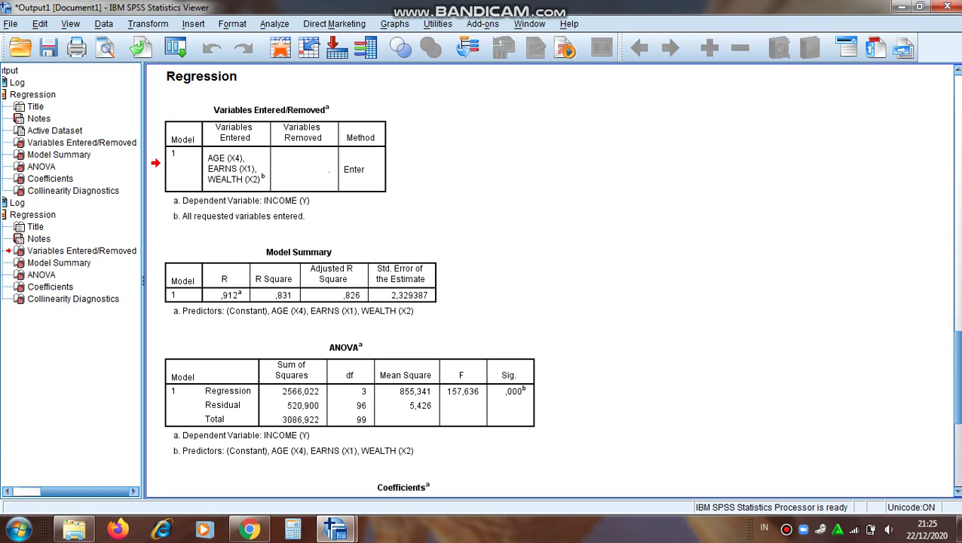
pyautogui.scroll(-5, 550, 279)
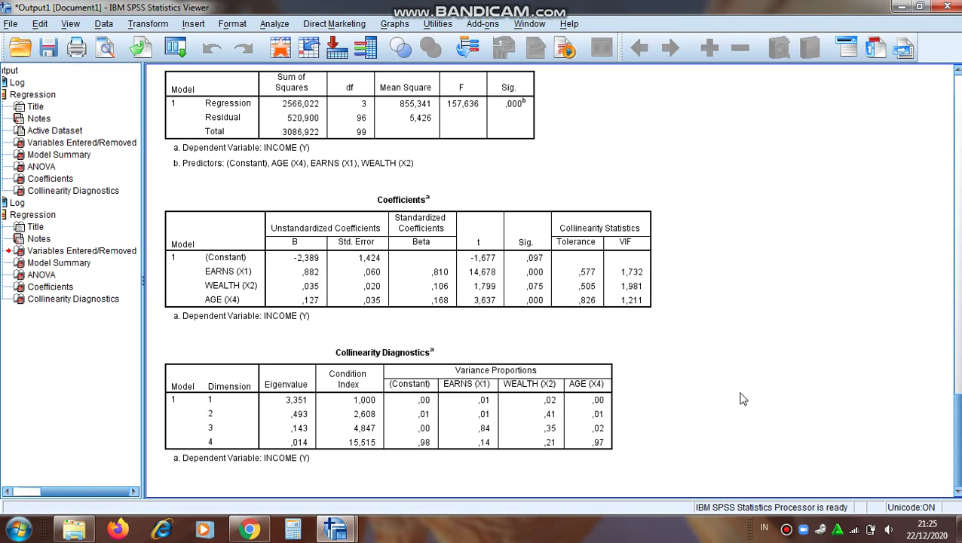
pyautogui.click(786, 531)
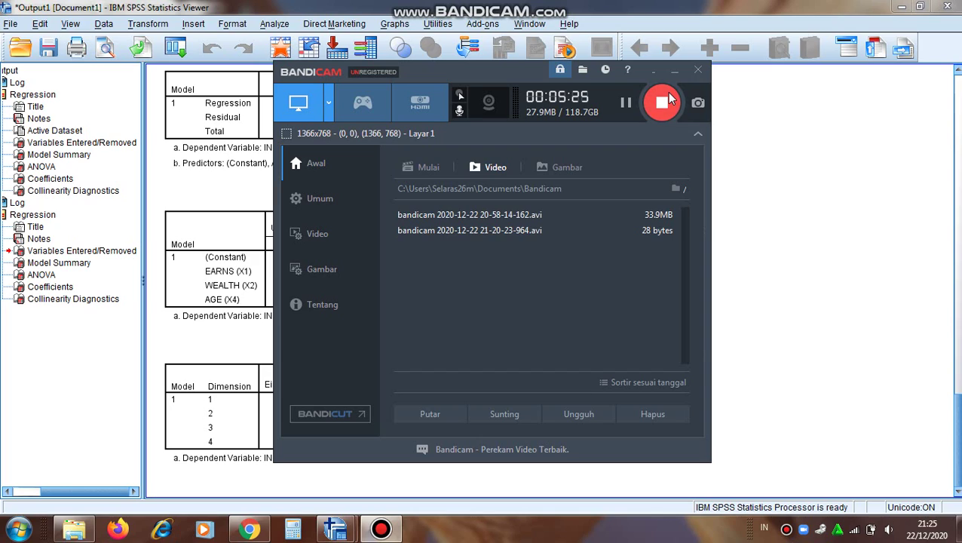